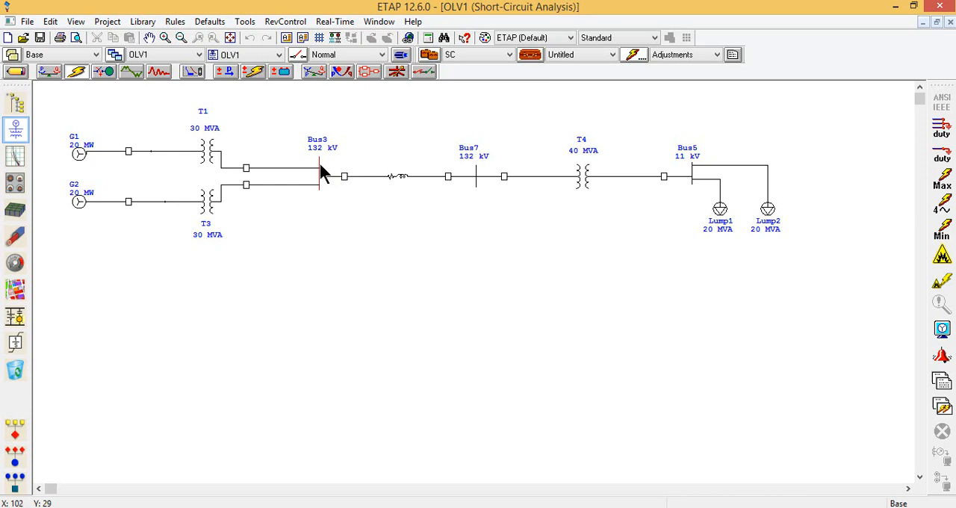
Clear the fault on Bus3, then mark Bus3 as the faulted bus again.
right_click(320, 164)
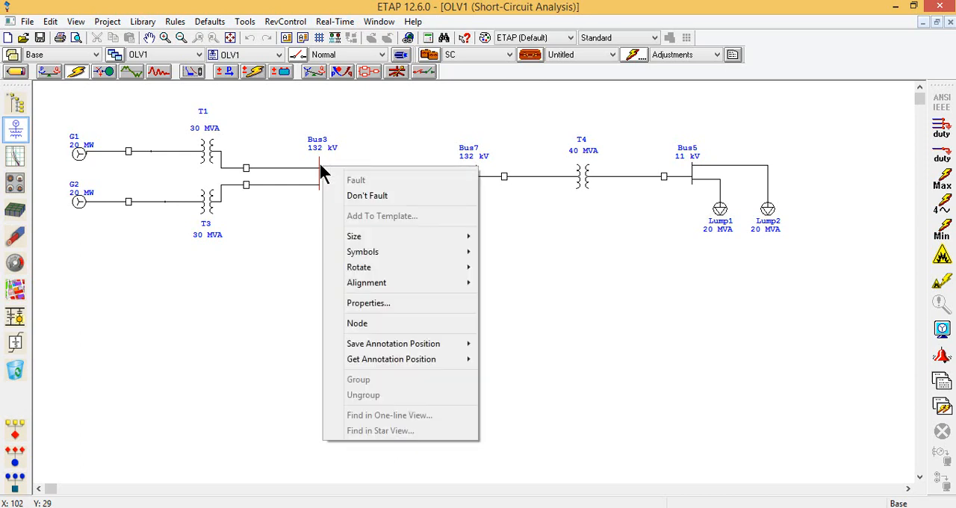
click(359, 195)
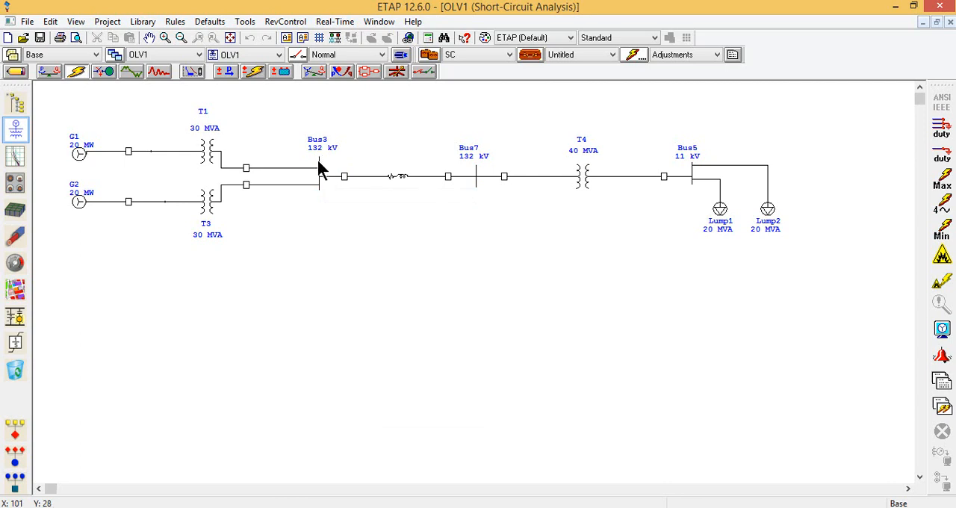
click(319, 161)
right_click(318, 161)
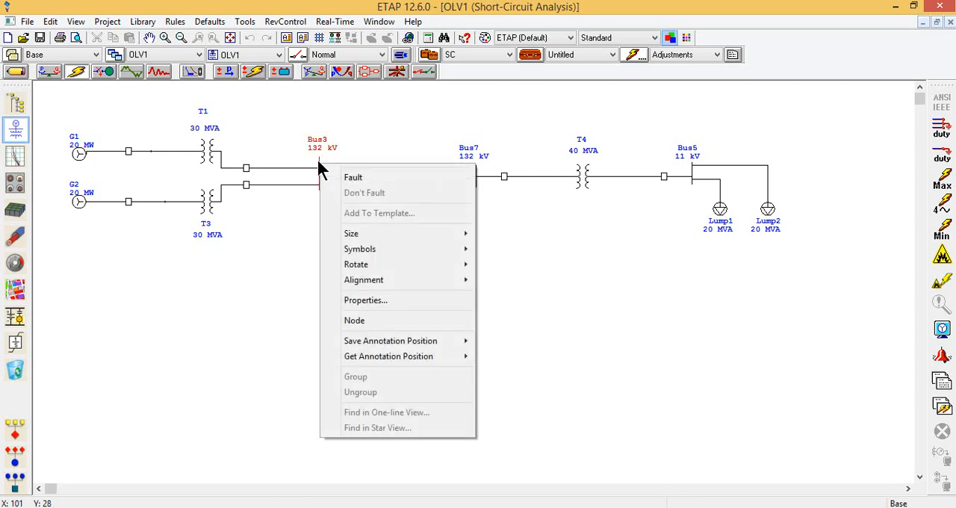
click(352, 180)
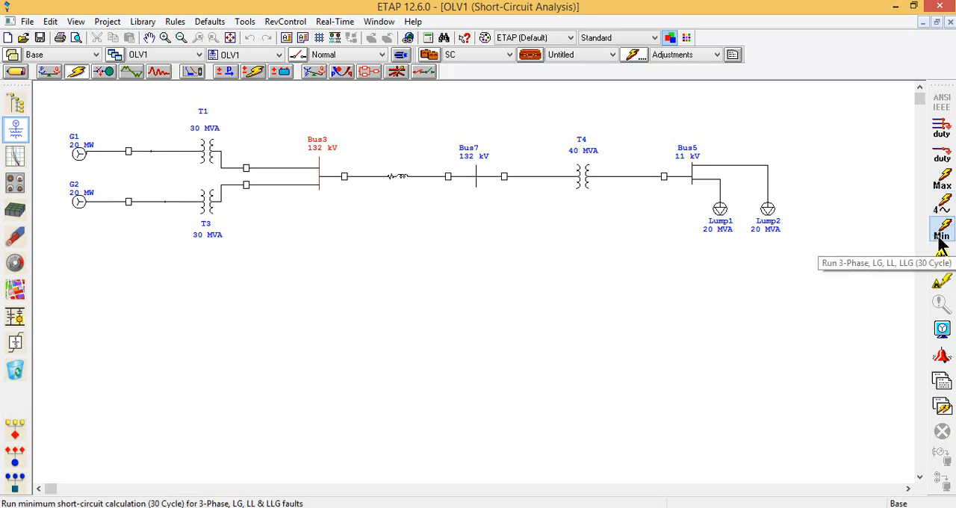
Run the maximum (1/2 cycle) short-circuit calculation for the Bus3 fault, keeping the 3-Phase results as the displayed fault type.
click(943, 183)
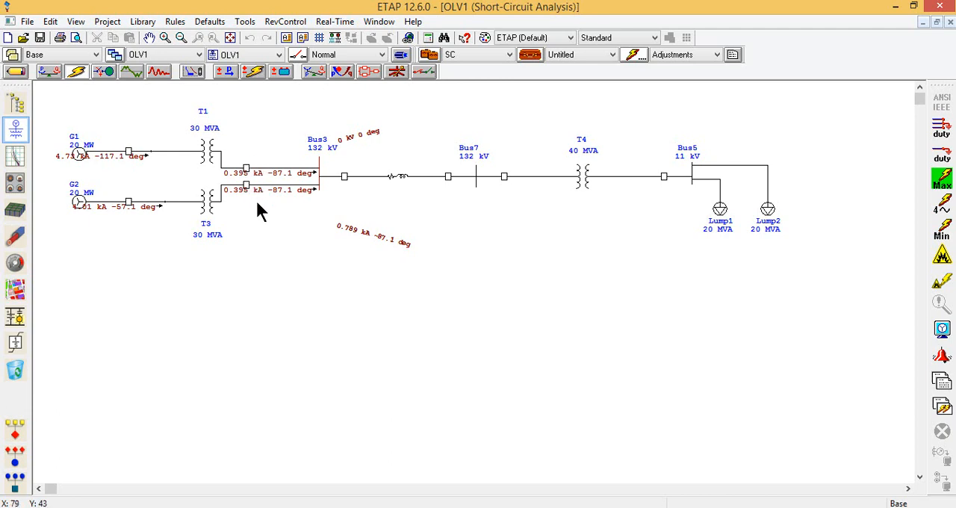
click(949, 337)
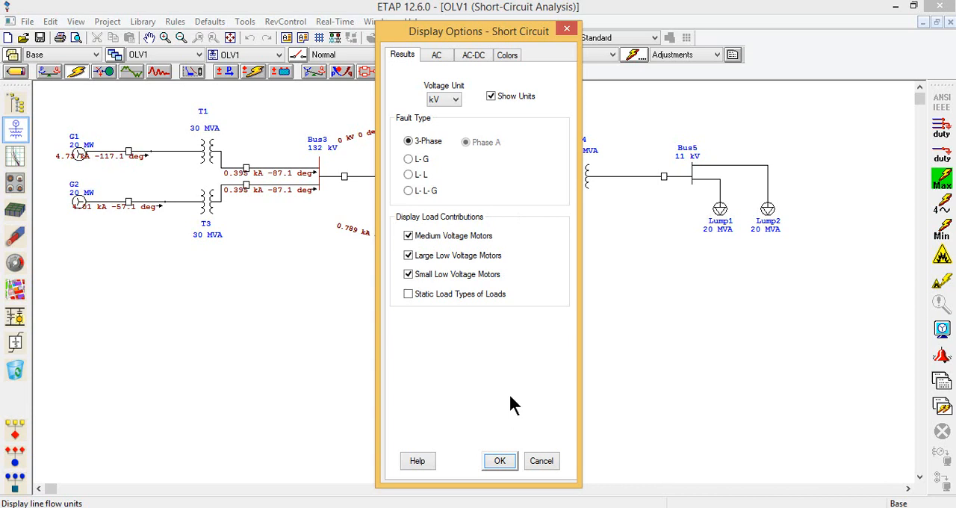
click(491, 461)
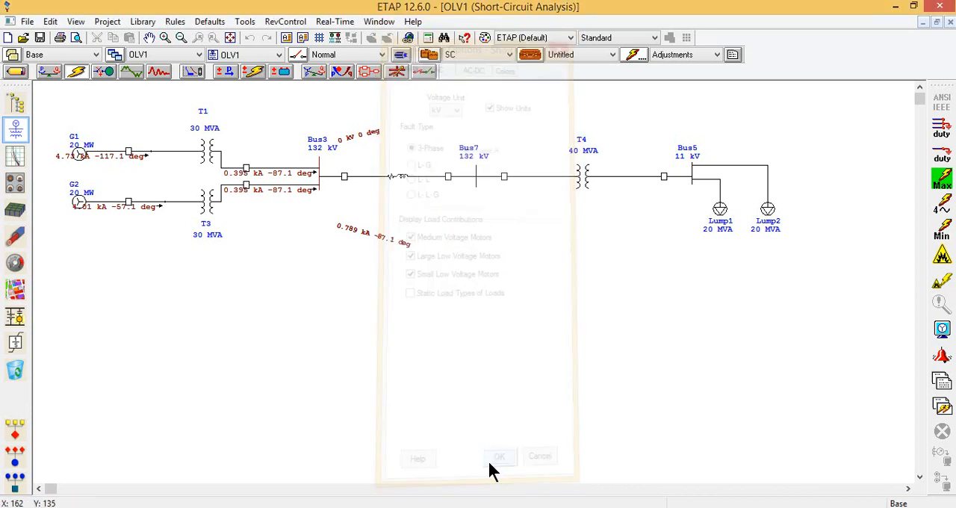
click(944, 174)
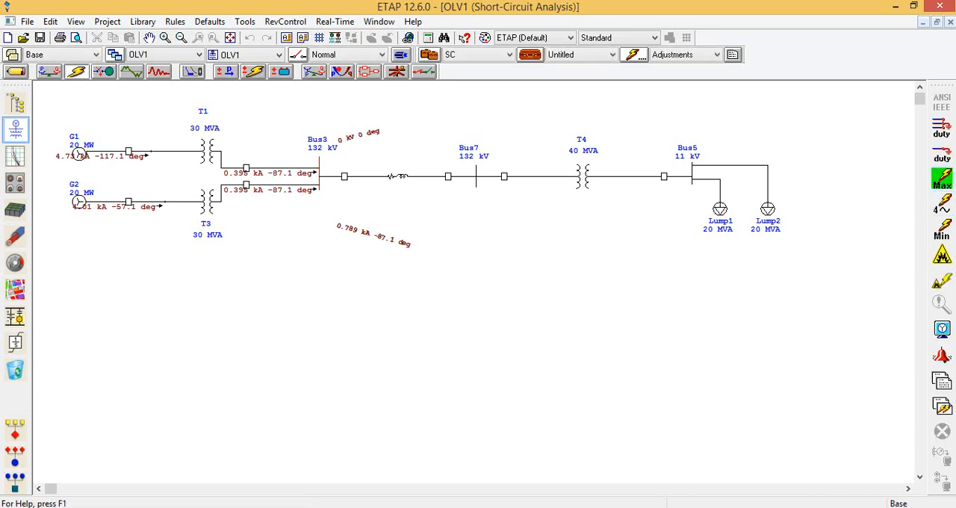
Set the short-circuit result display to the L-G fault type with Vb, 3Io values.
click(941, 331)
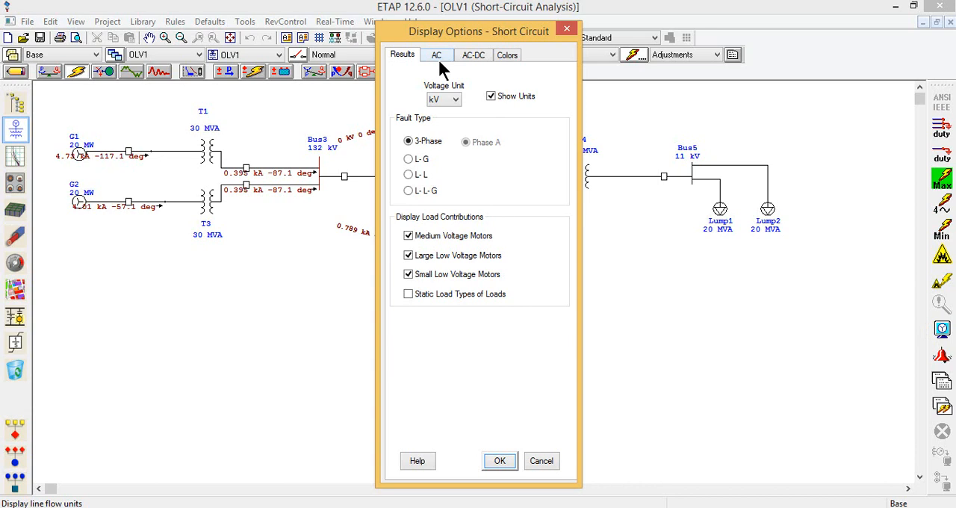
click(420, 161)
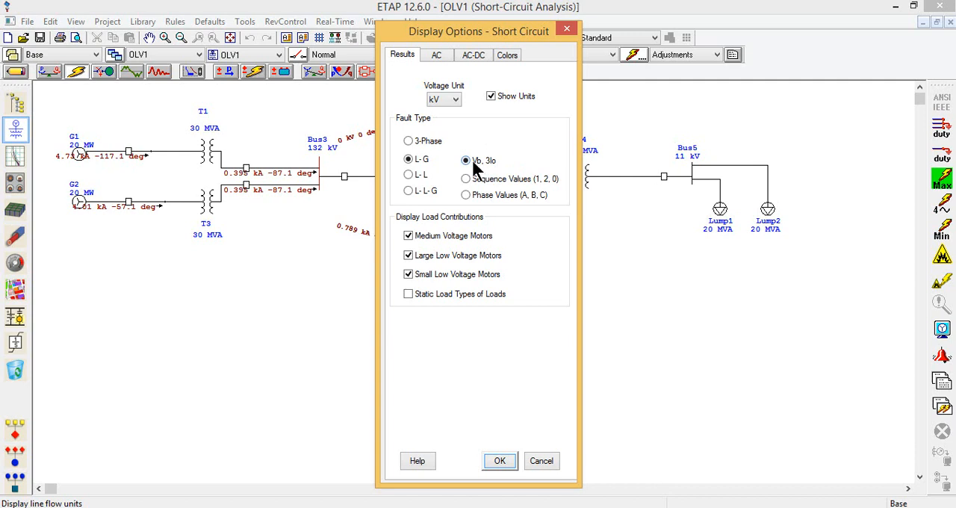
click(466, 179)
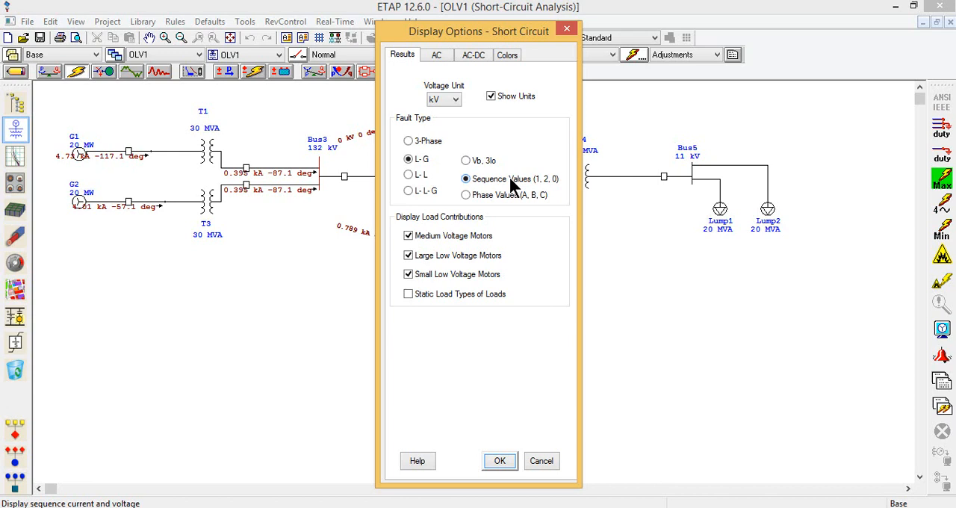
click(420, 175)
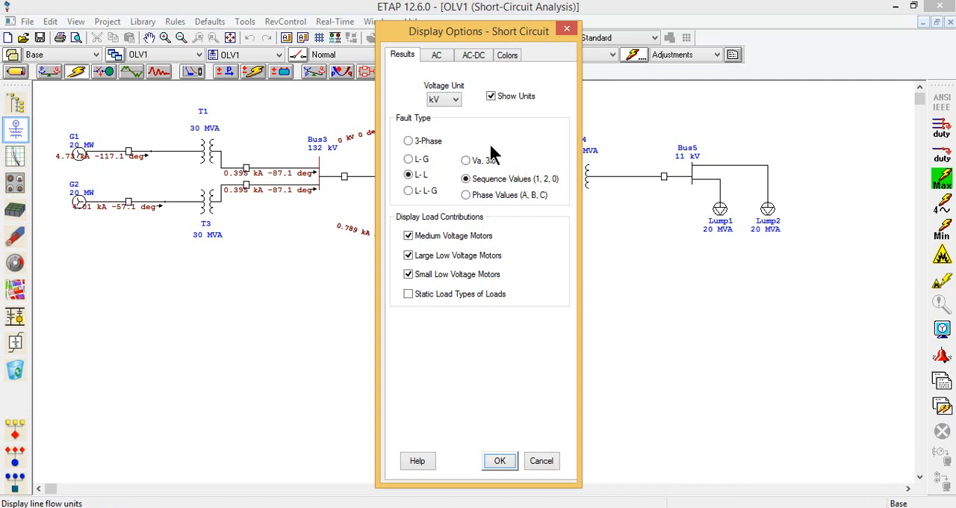
click(433, 190)
click(420, 160)
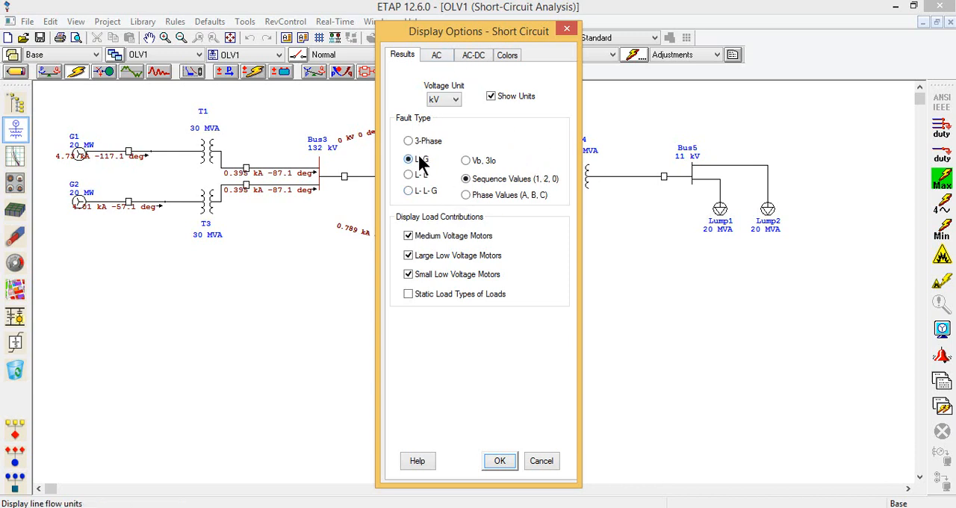
click(467, 160)
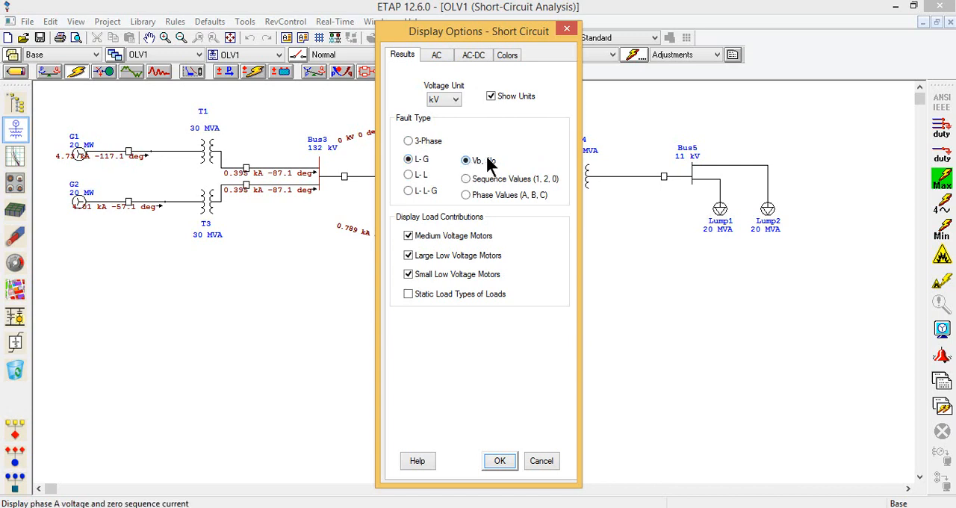
click(500, 460)
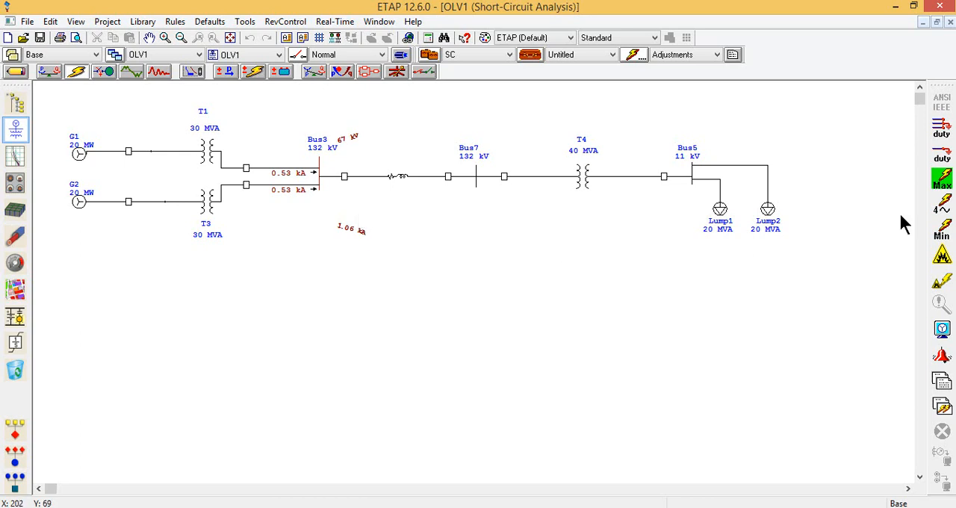
Switch the displayed L-G fault results to Sequence Values (1, 2, 0) on the one-line diagram.
click(936, 354)
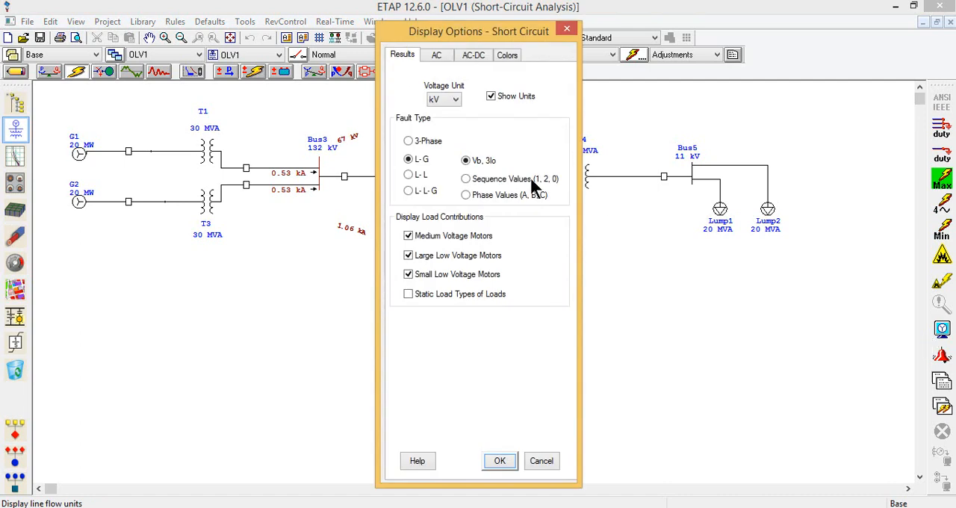
click(532, 180)
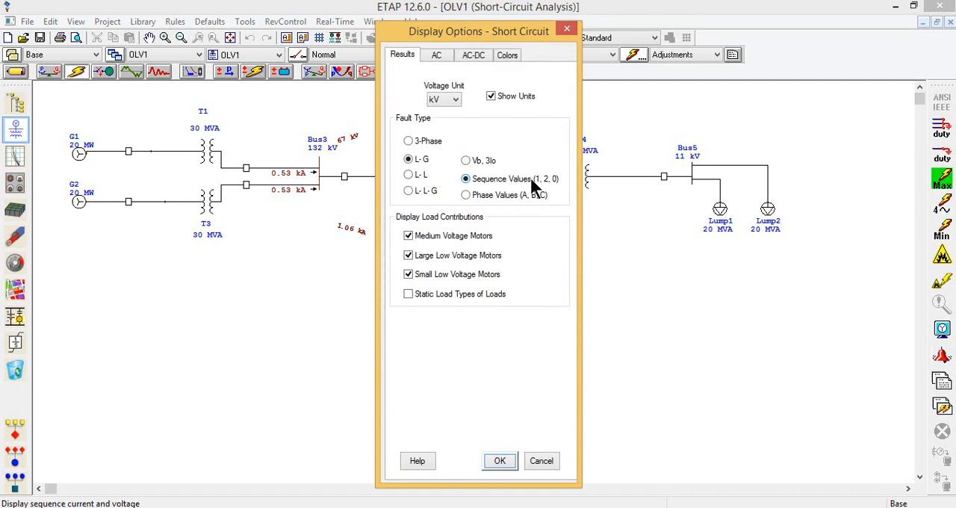
click(498, 461)
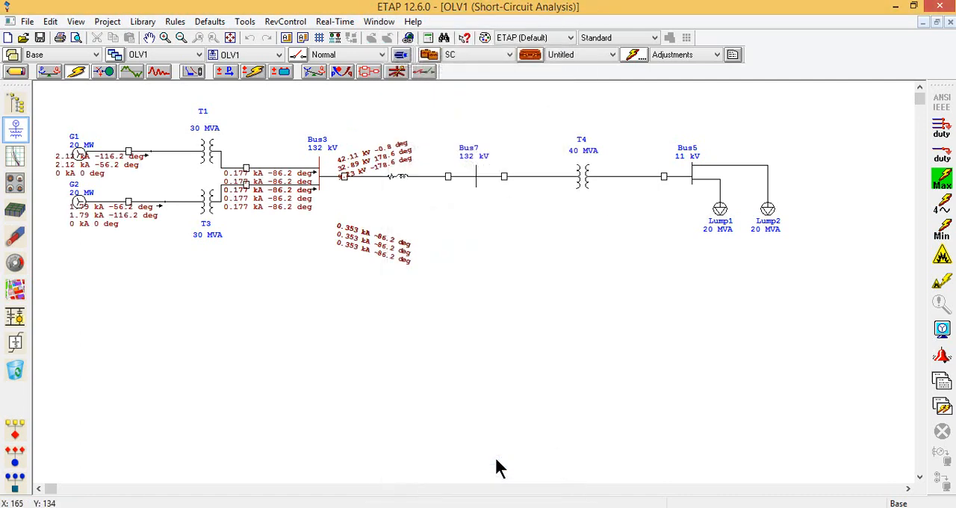
click(245, 202)
Switch the displayed L-G fault results to Phase Values (A, B, C).
click(942, 331)
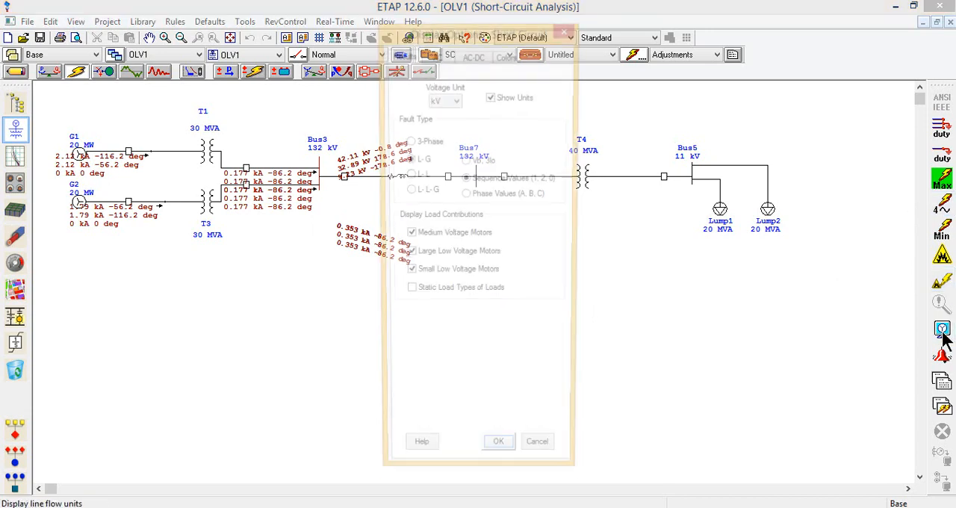
click(416, 177)
click(420, 162)
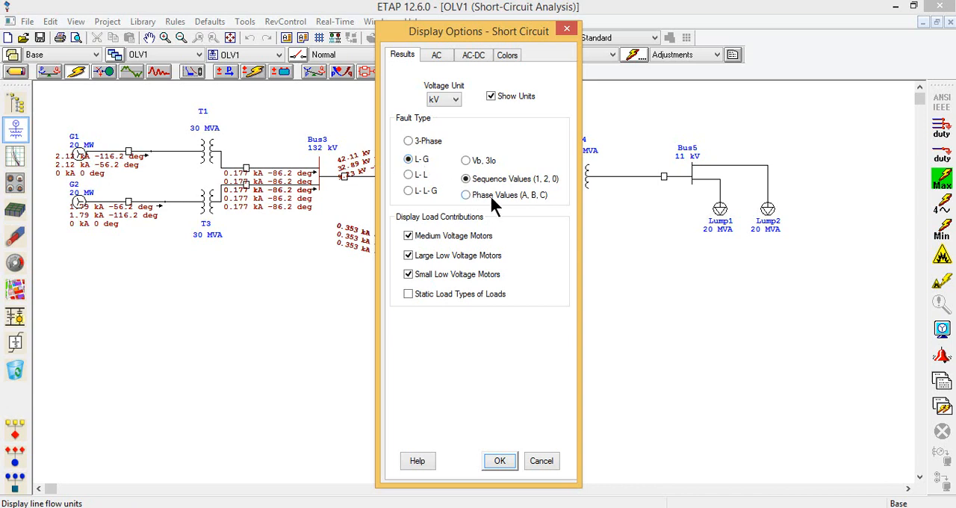
click(499, 461)
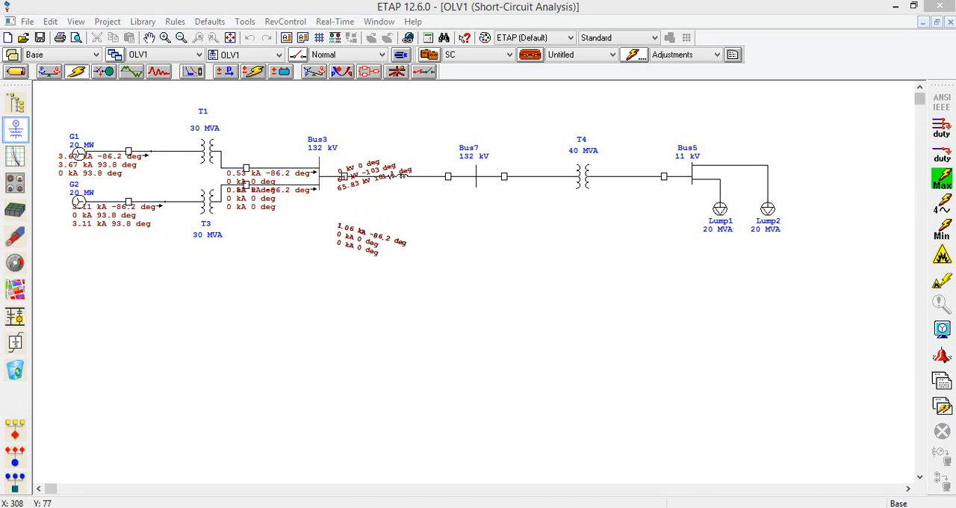
Display the L-L fault results for Bus3 as Va, 3Io values.
click(942, 329)
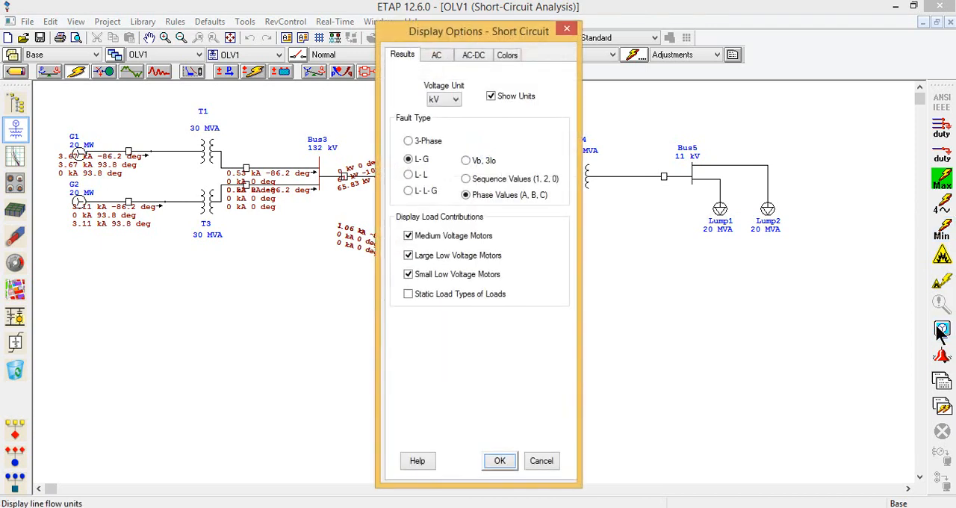
click(420, 178)
click(483, 159)
click(499, 461)
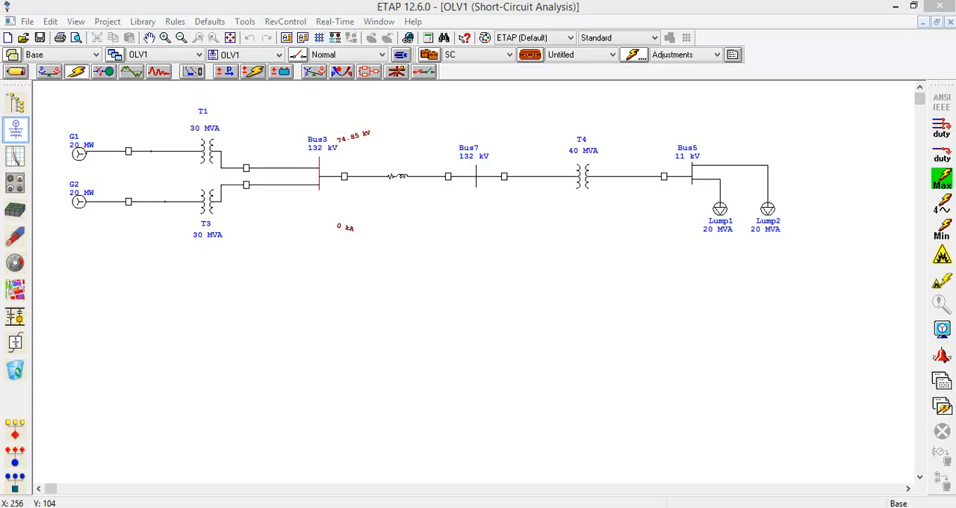
click(944, 332)
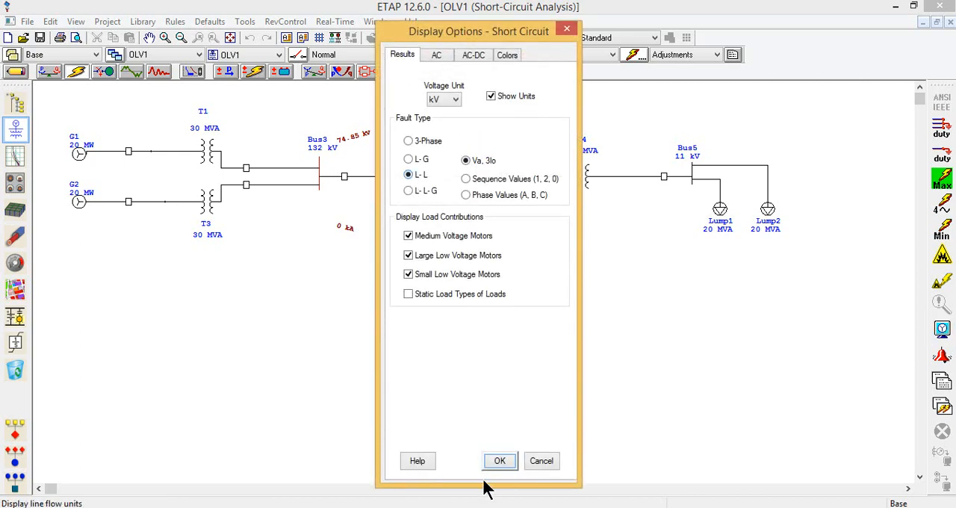
click(502, 460)
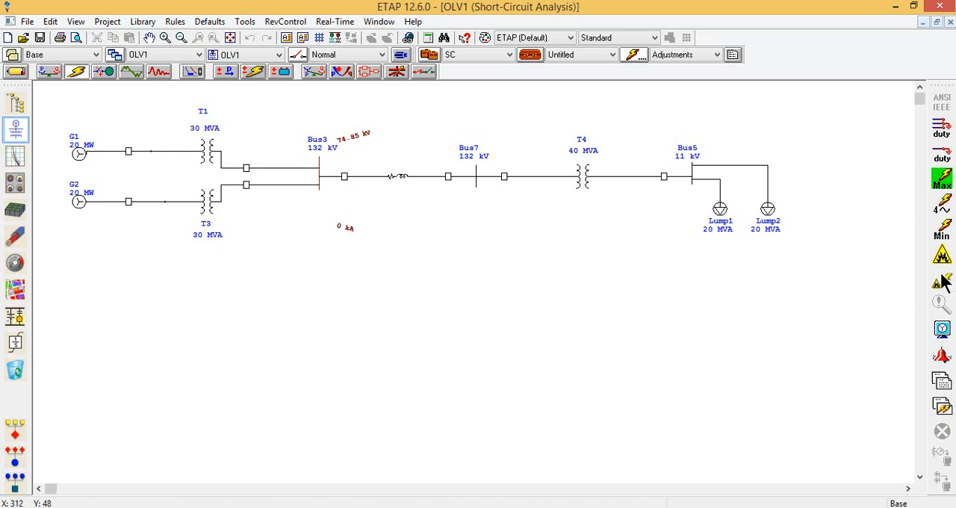
Switch the displayed L-L fault results to Sequence Values (1, 2, 0).
click(942, 329)
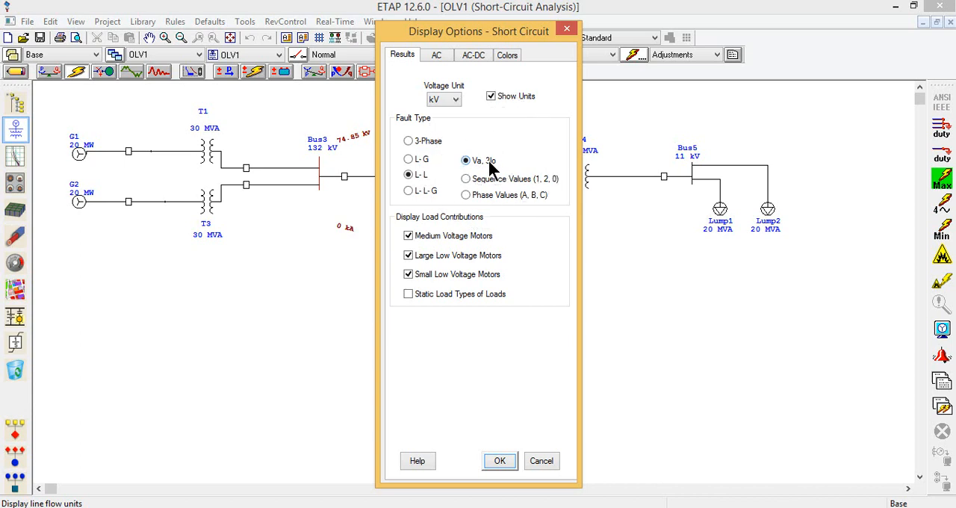
click(501, 187)
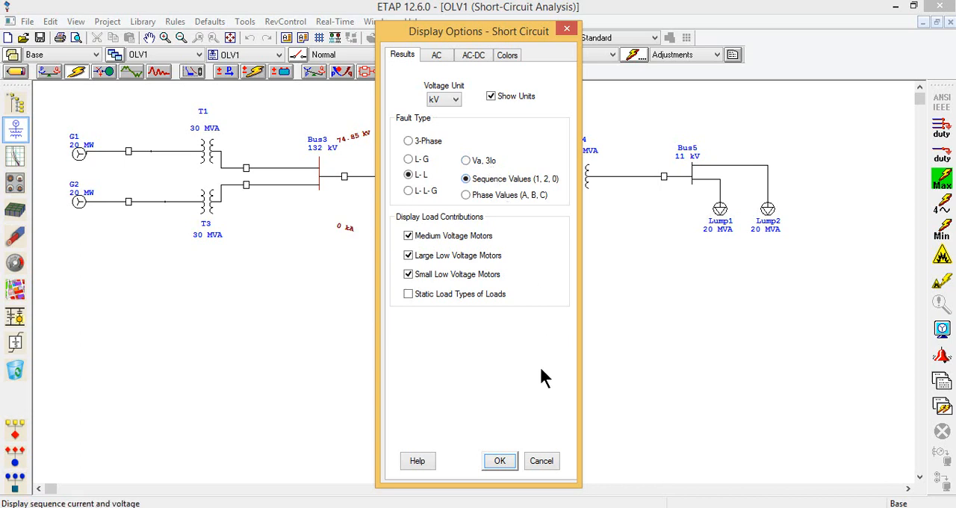
click(504, 460)
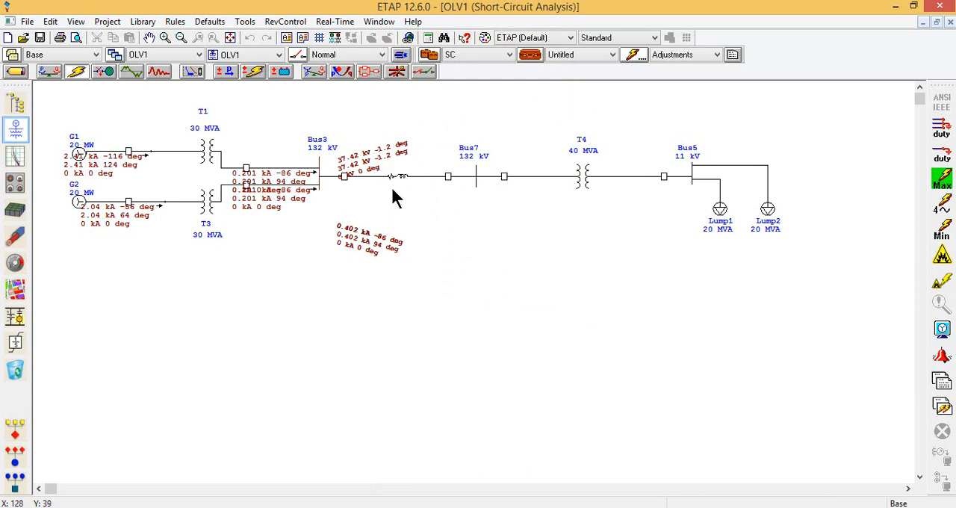
key(ctrl)
key(ctrl)
key(ctrl)
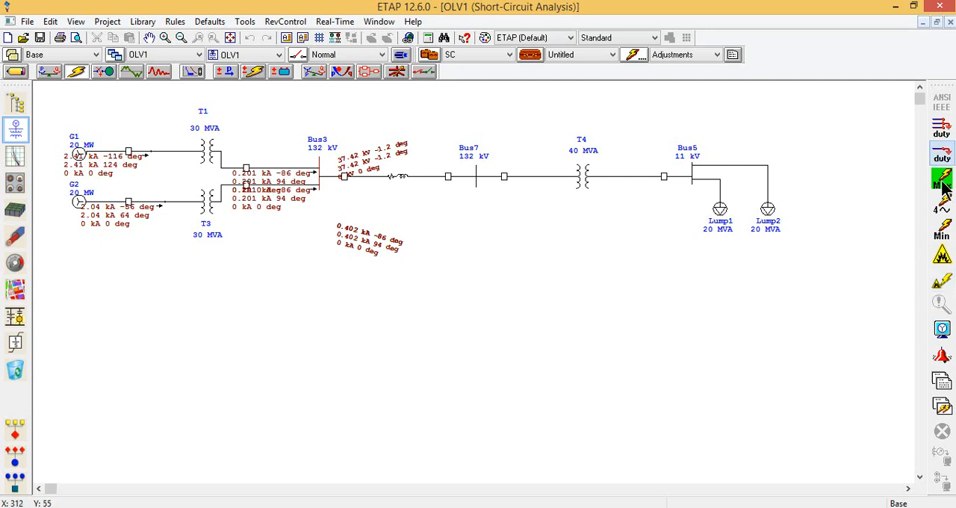
Run the 4-cycle short-circuit calculation and display its L-G fault results as sequence values.
click(946, 209)
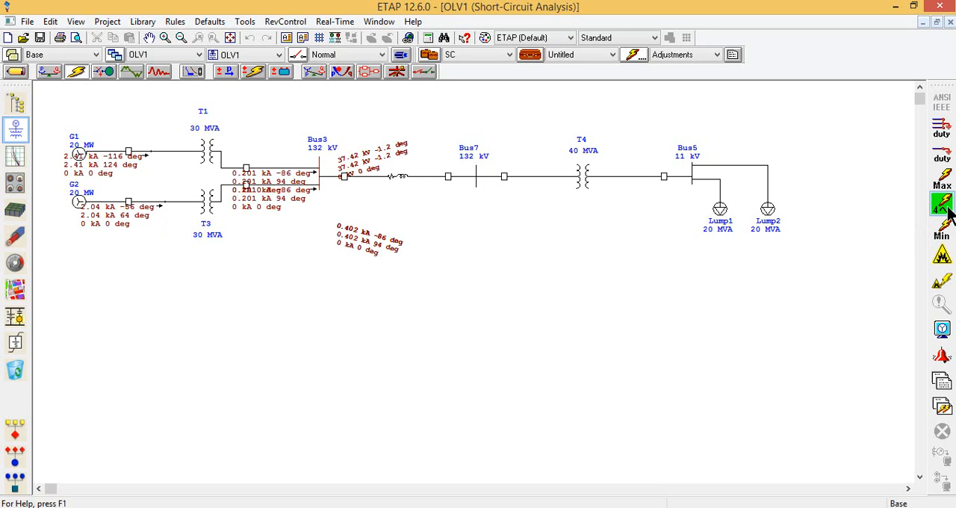
click(942, 329)
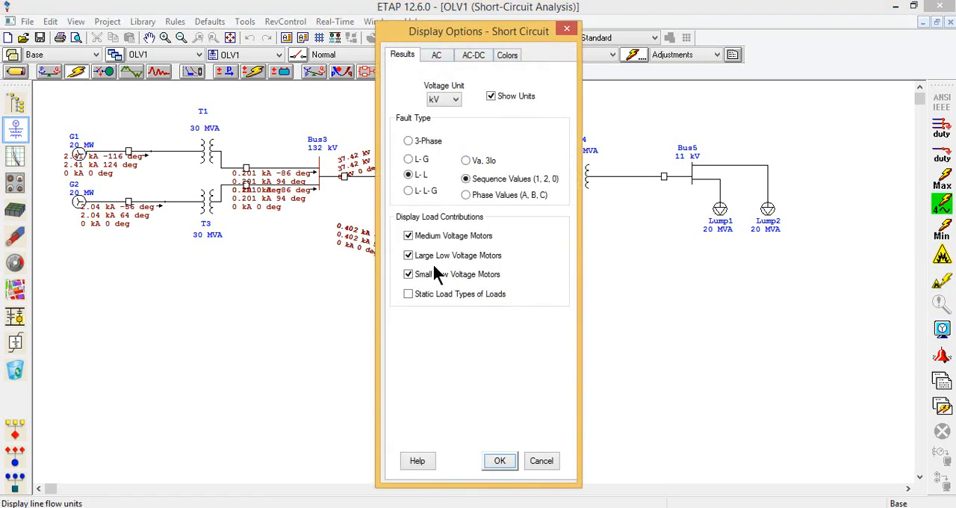
click(416, 162)
click(513, 462)
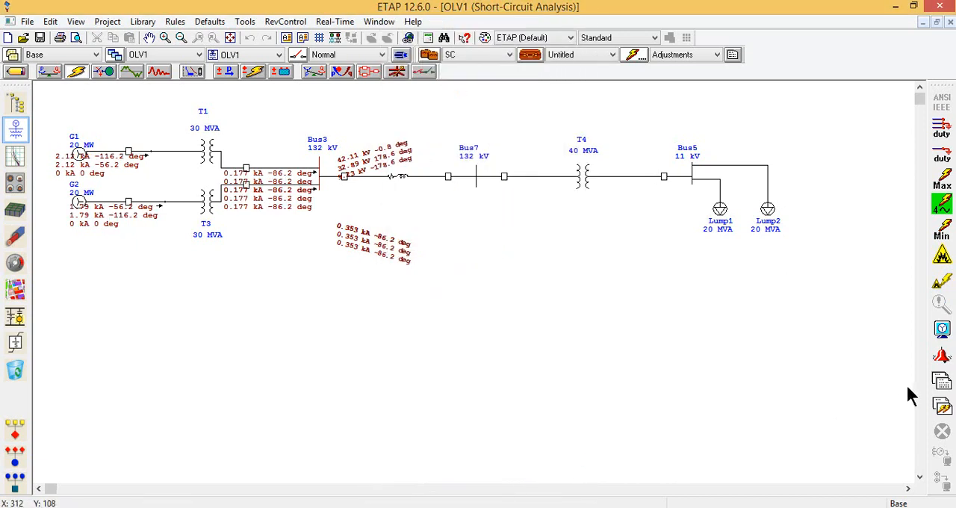
Run the minimum short-circuit calculation and review the AC, AC-DC and Colors display options, keeping their settings.
click(943, 229)
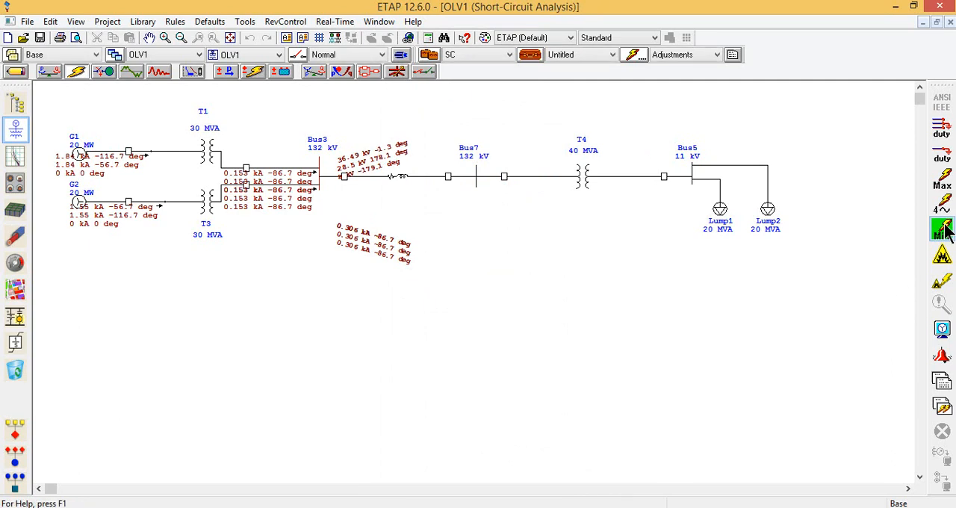
click(942, 328)
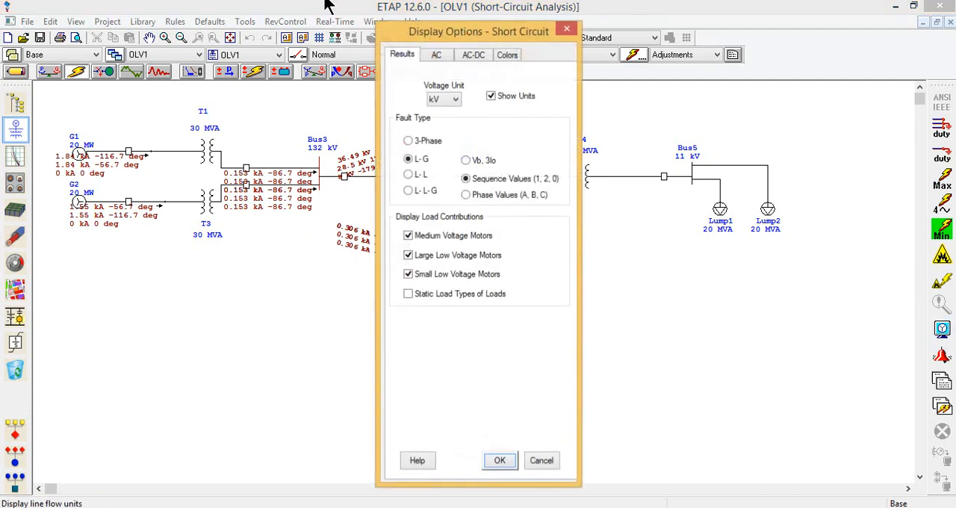
click(438, 54)
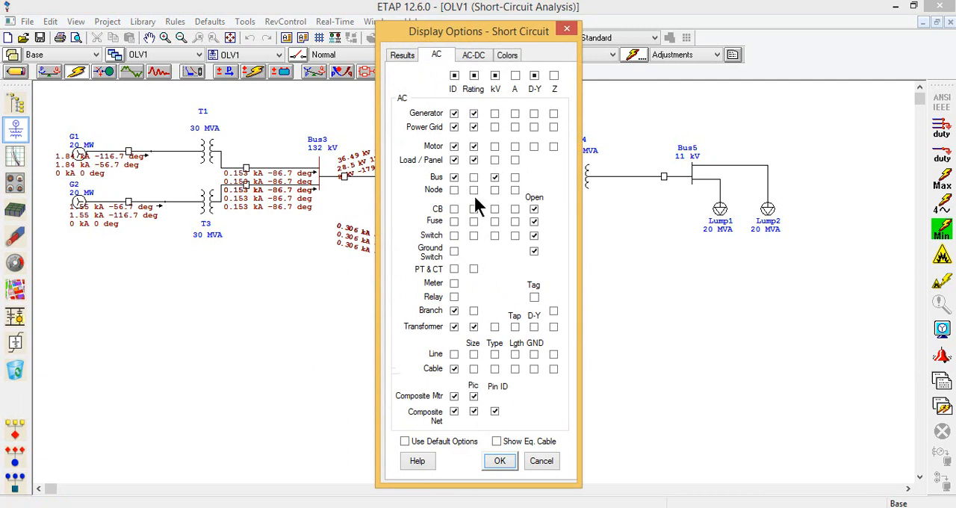
click(474, 55)
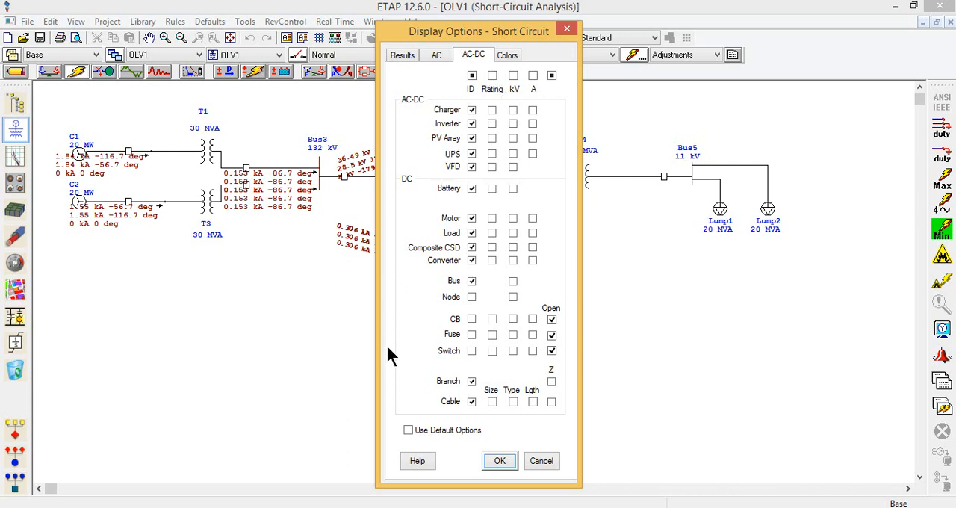
click(508, 55)
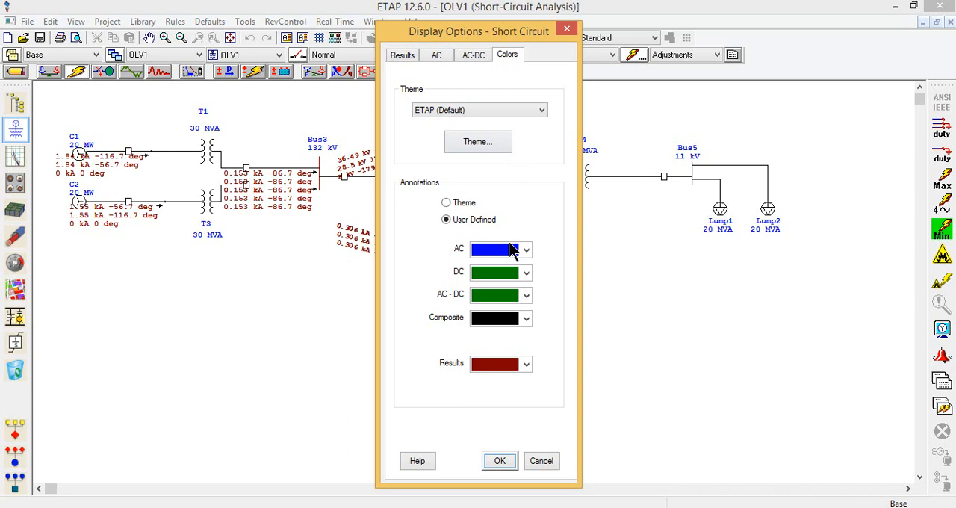
click(527, 364)
click(527, 364)
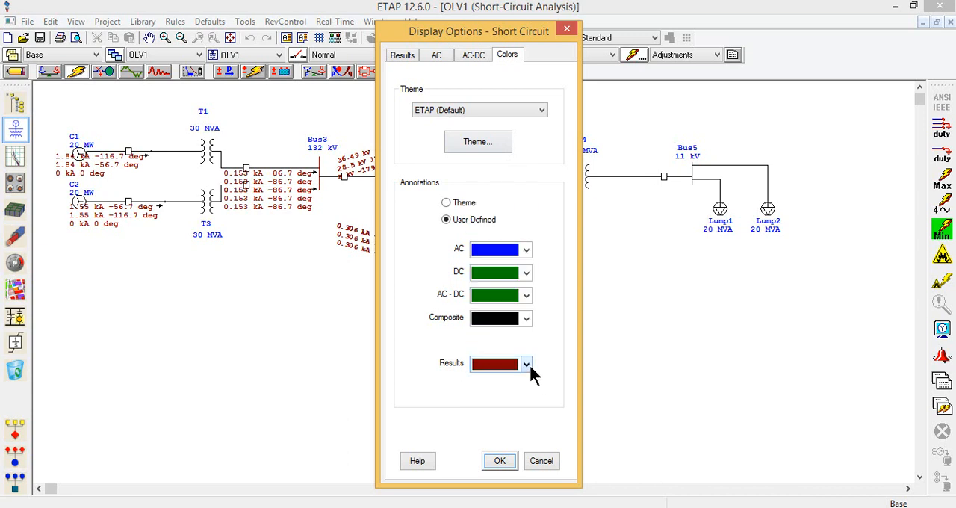
click(498, 460)
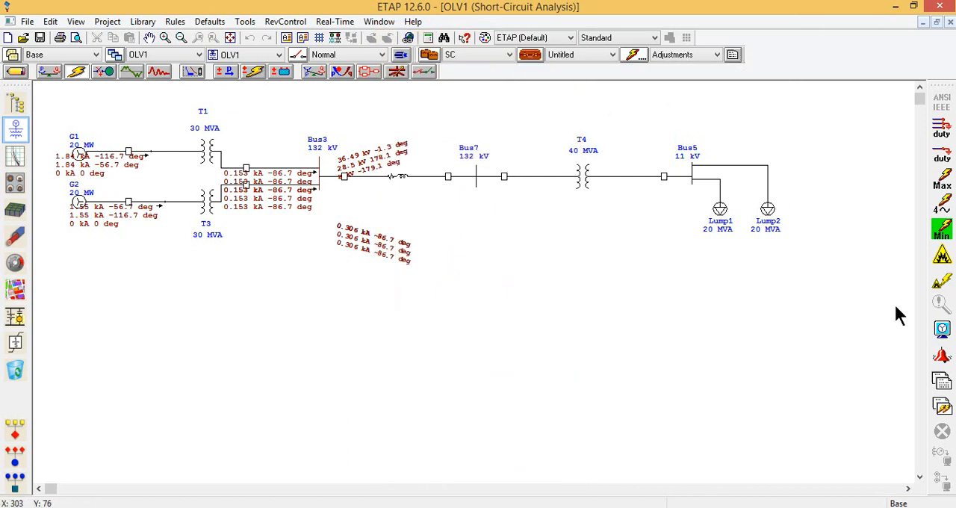
Open the unbalanced short-circuit Report Manager and select only the Complete LG report.
click(941, 381)
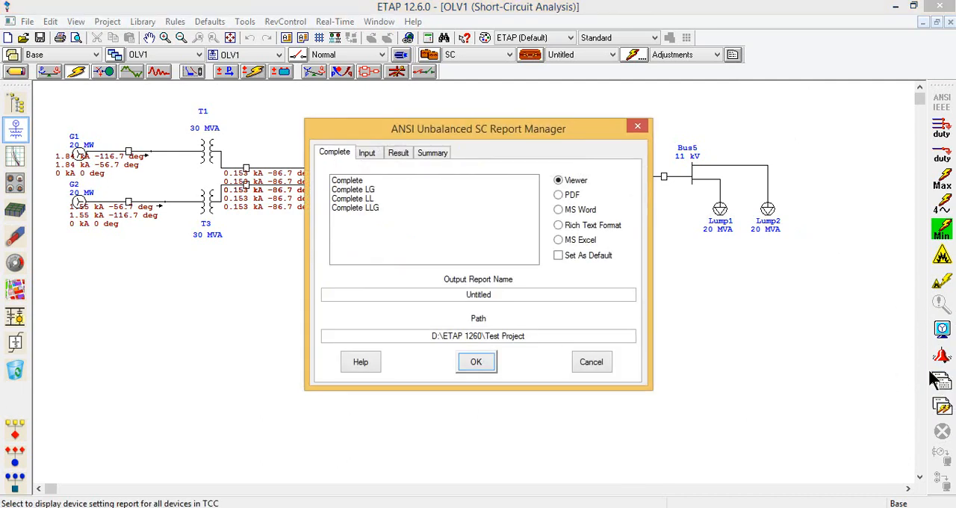
click(369, 182)
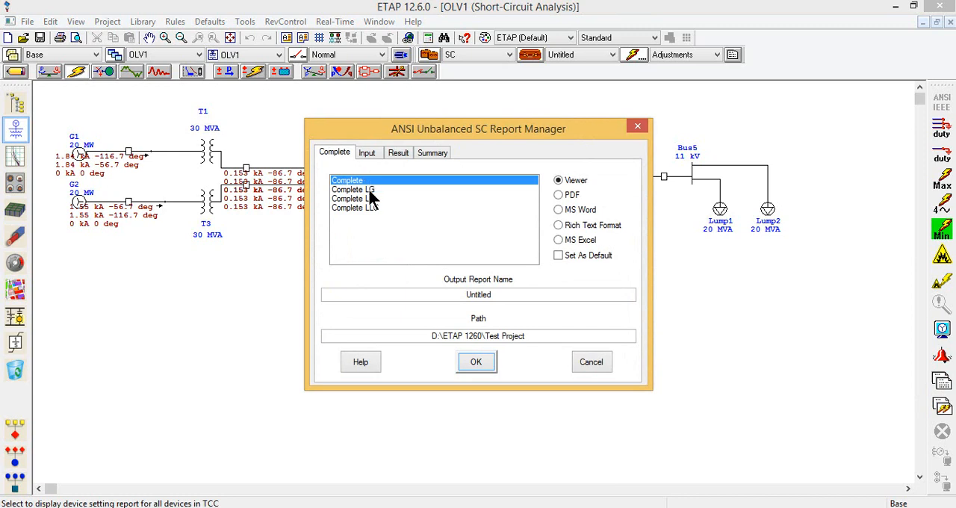
ctrl+click(369, 191)
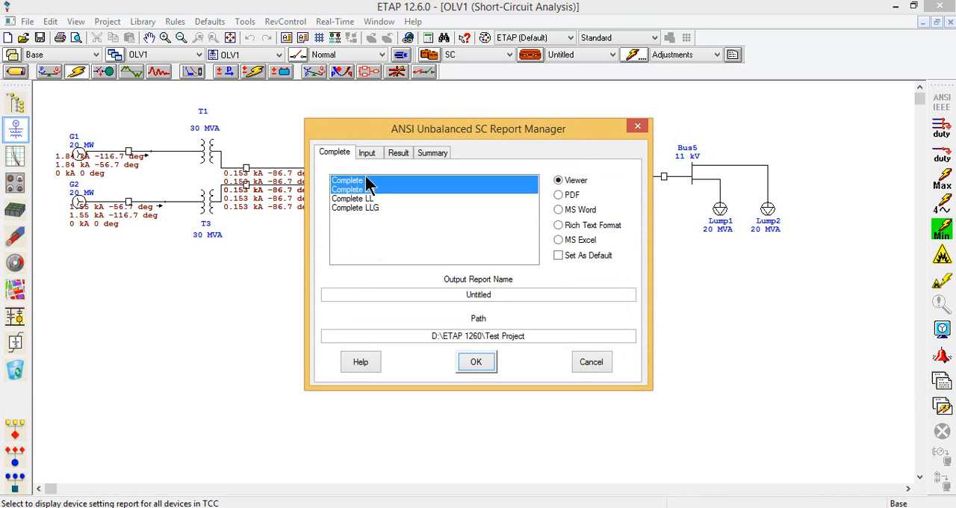
ctrl+click(366, 180)
ctrl+click(366, 188)
click(367, 189)
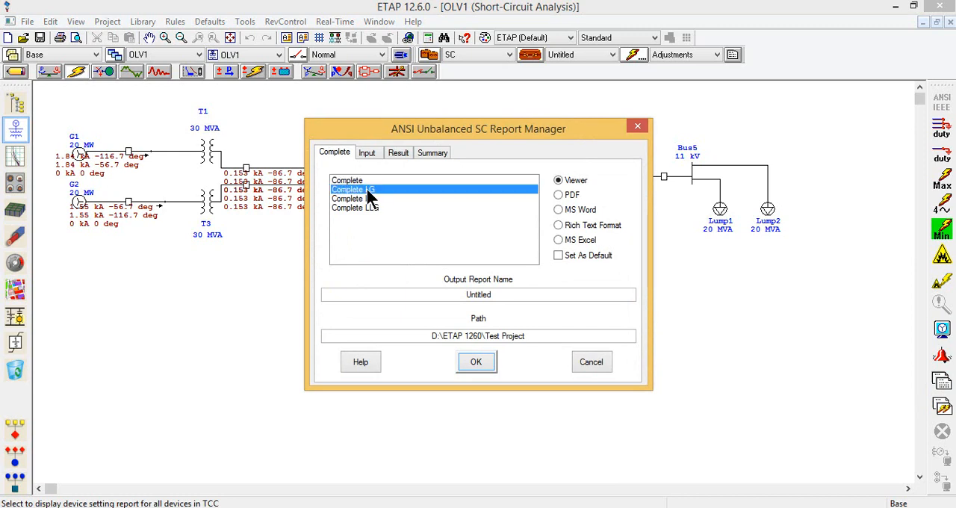
Add the Short-Circuit LG Report from the result reports and generate the selected reports in Viewer format.
click(367, 152)
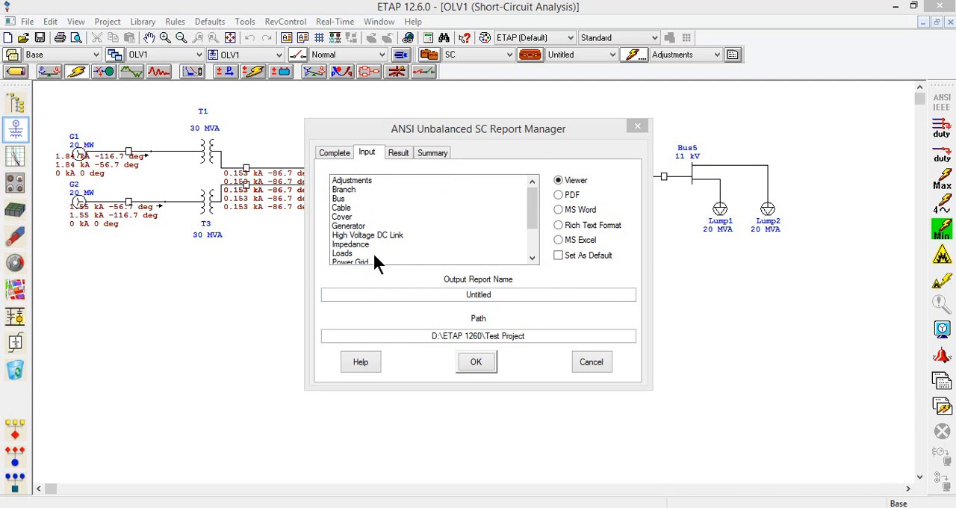
click(398, 152)
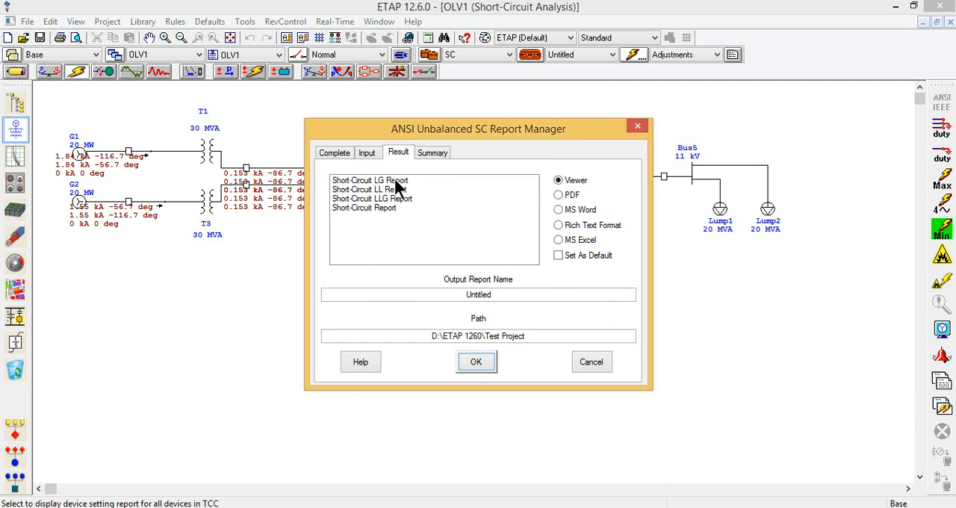
click(395, 183)
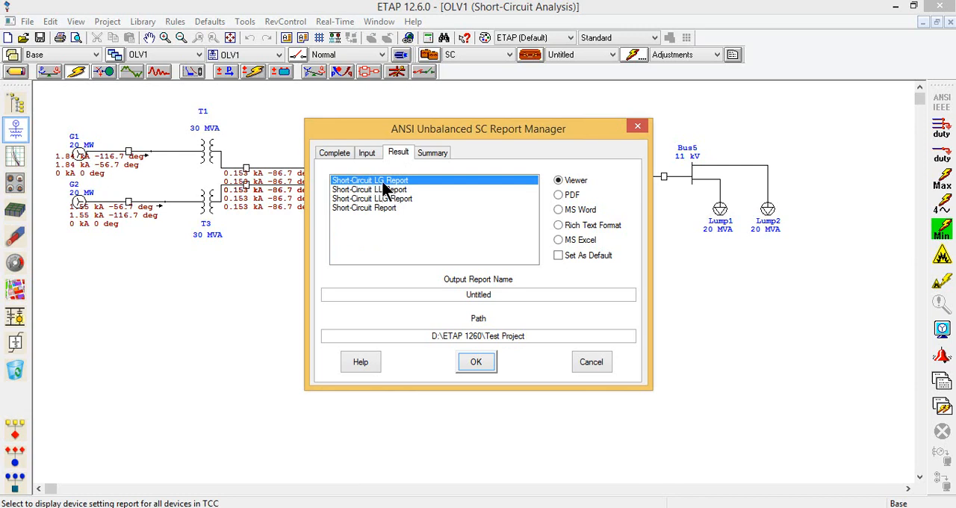
click(582, 183)
key(ctrl)
click(490, 364)
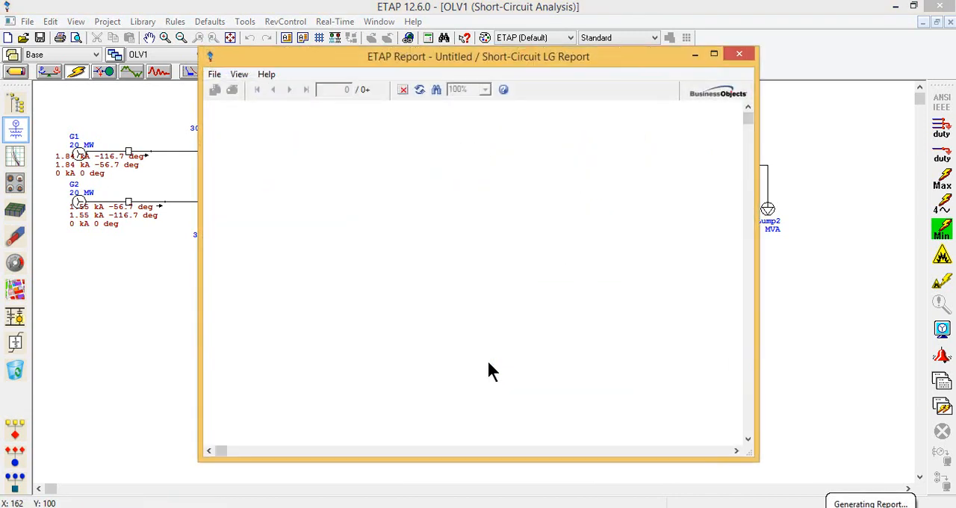
Examine the Complete LG report's first page and the line-to-ground fault table for Bus3 in the Short-Circuit LG Report.
click(715, 54)
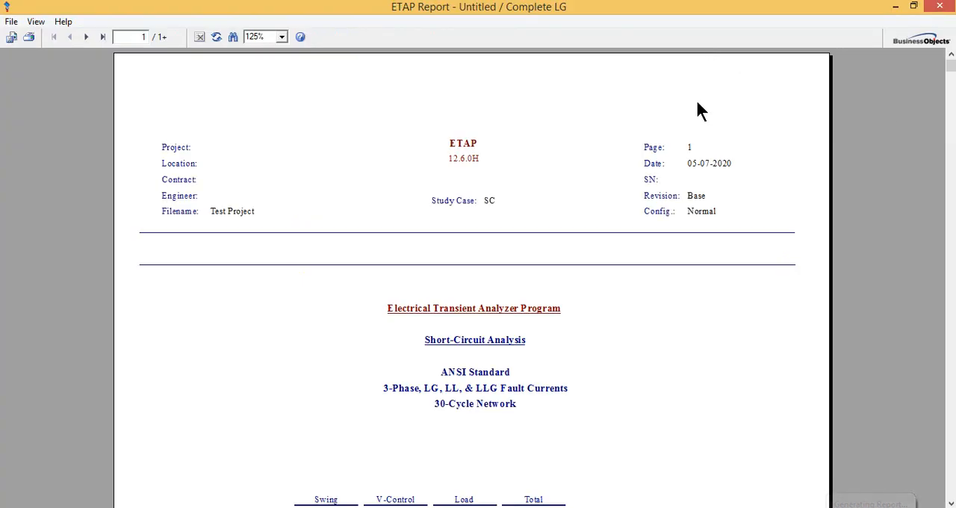
drag(952, 72, 951, 482)
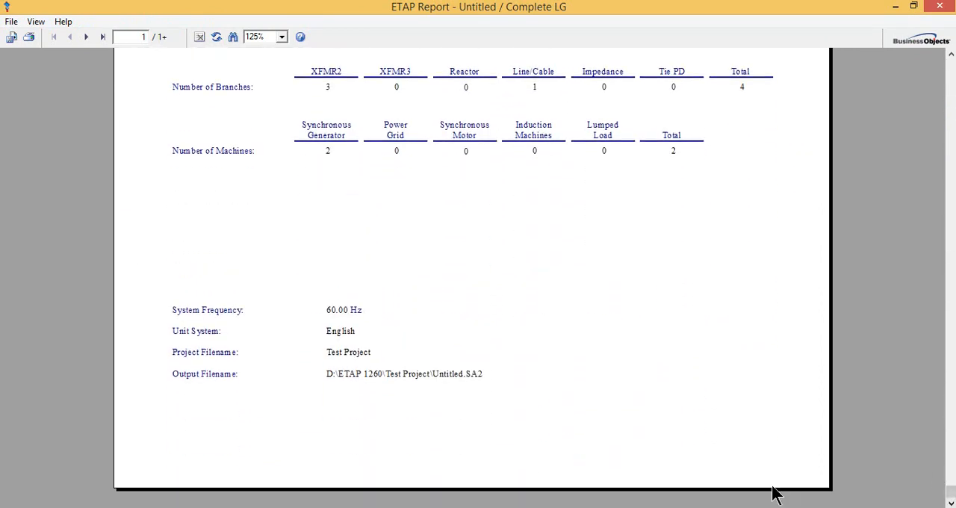
mouse_move(404, 507)
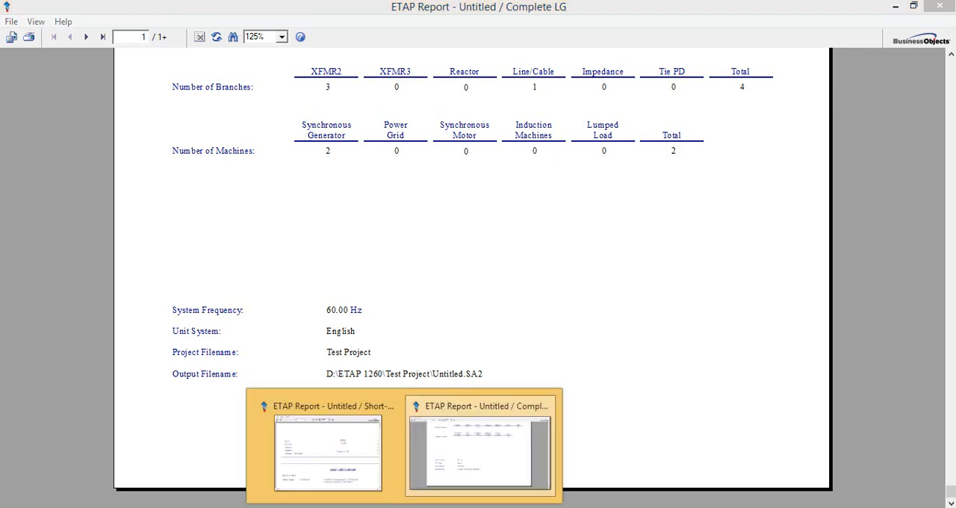
click(329, 441)
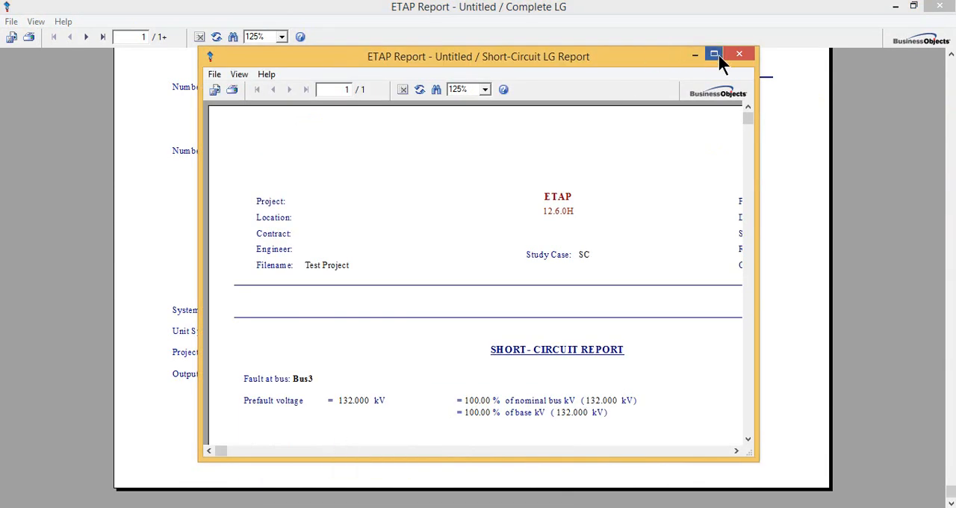
click(716, 54)
drag(952, 67, 951, 121)
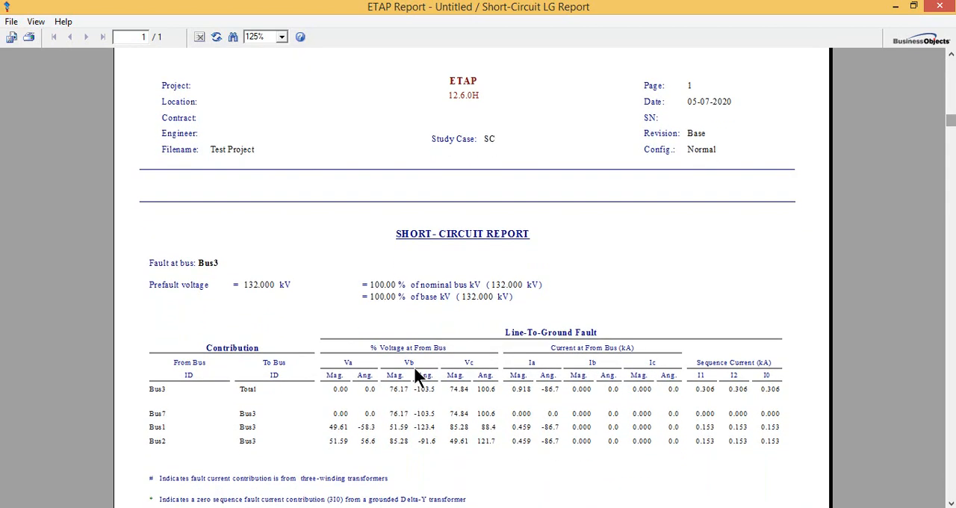